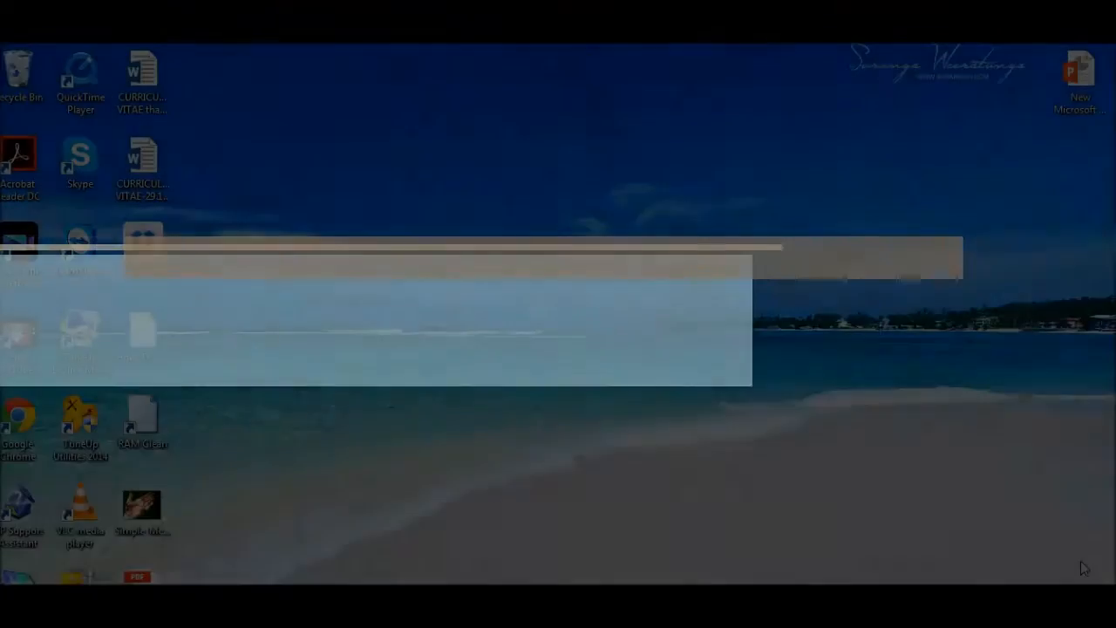
- Launch System Configuration from a Start menu search, then start a blank Notepad document
key("Up")
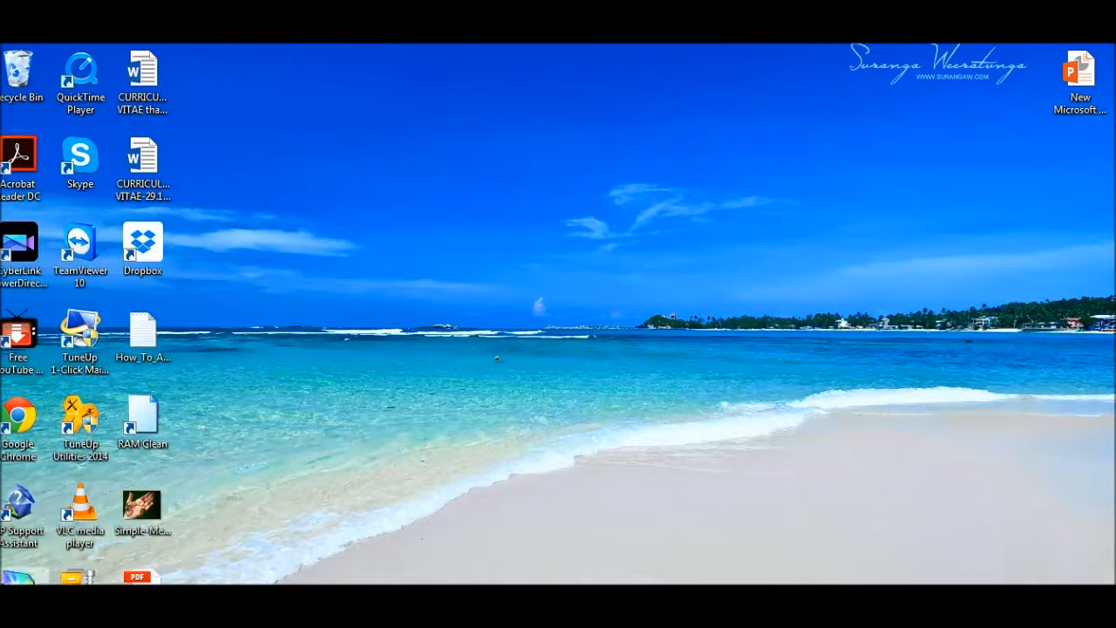
key("super")
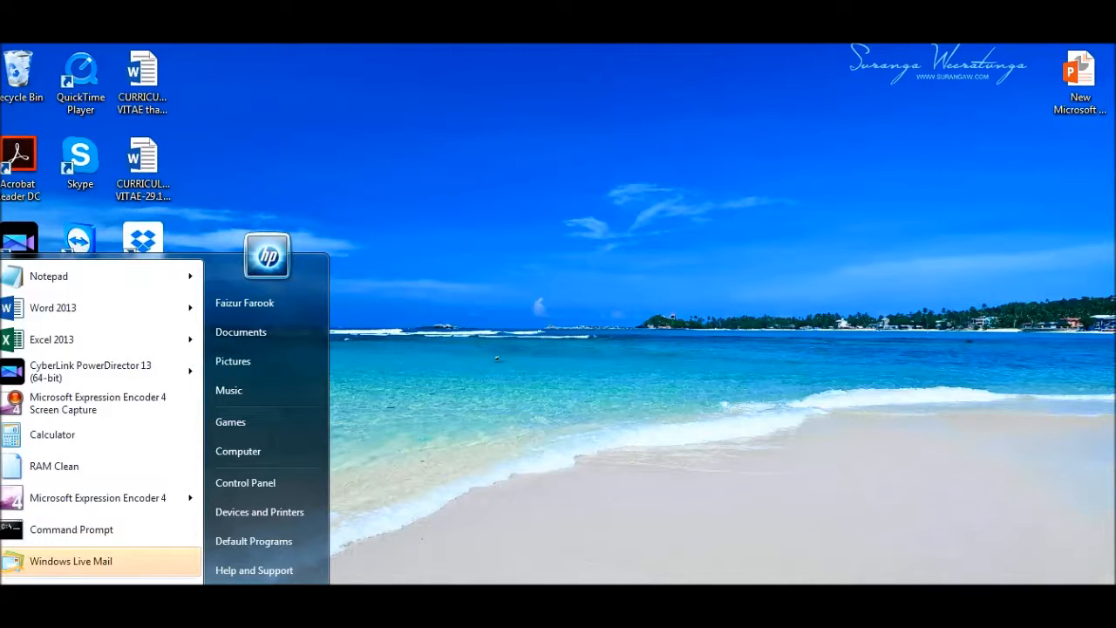
type("unin")
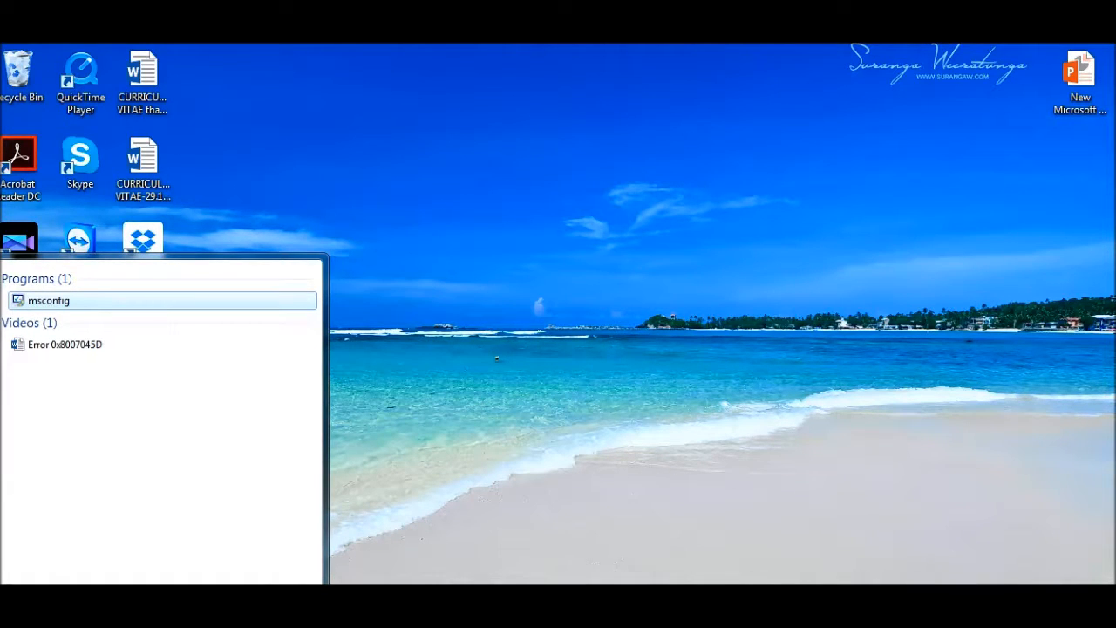
left_click(48, 300)
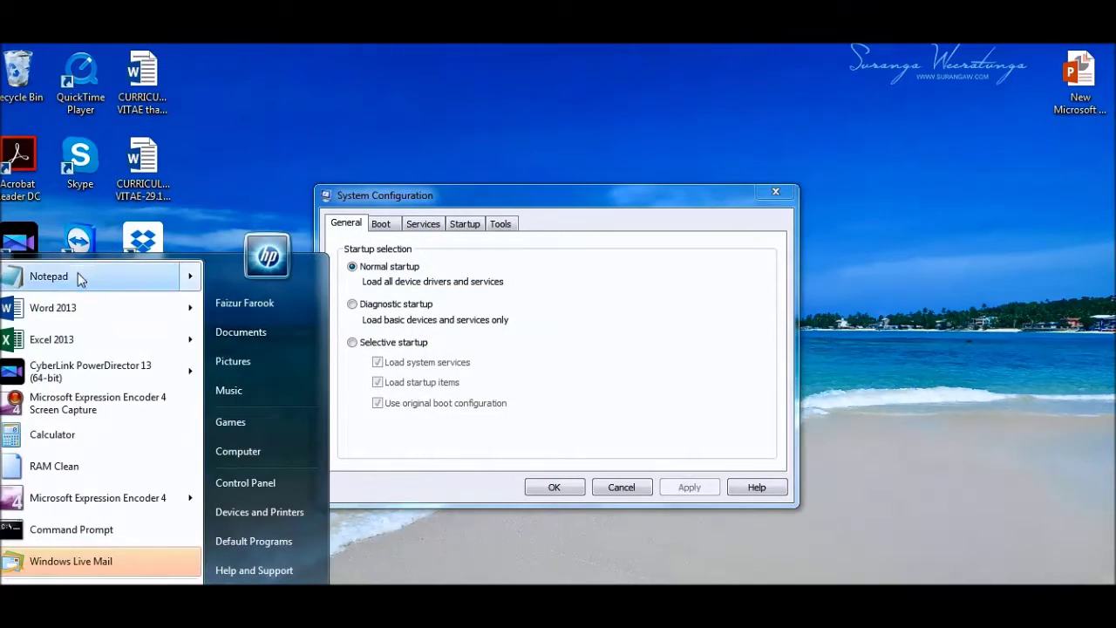
left_click(78, 273)
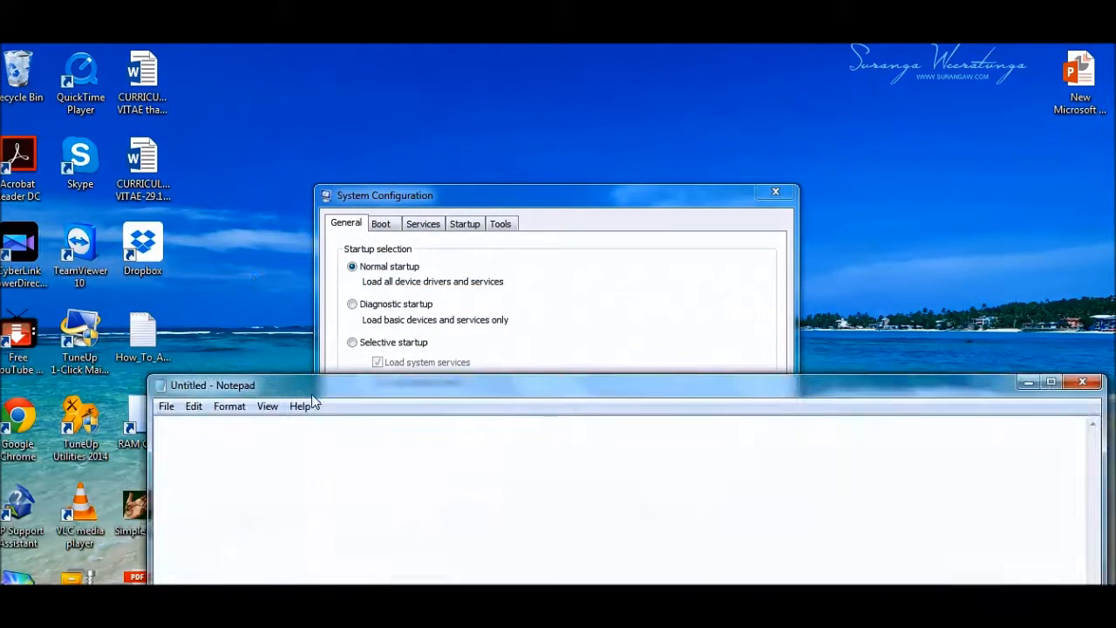
- Move Notepad over System Configuration and select the typed msconfig.exe text
left_click_drag(262, 386, 233, 233)
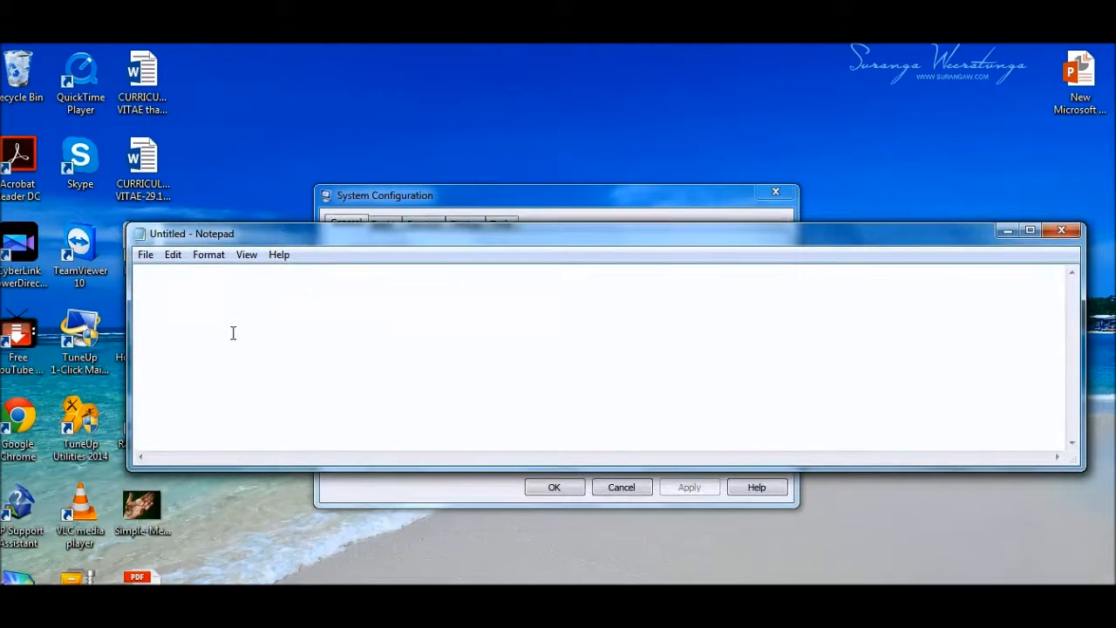
type("msco")
type("nfig")
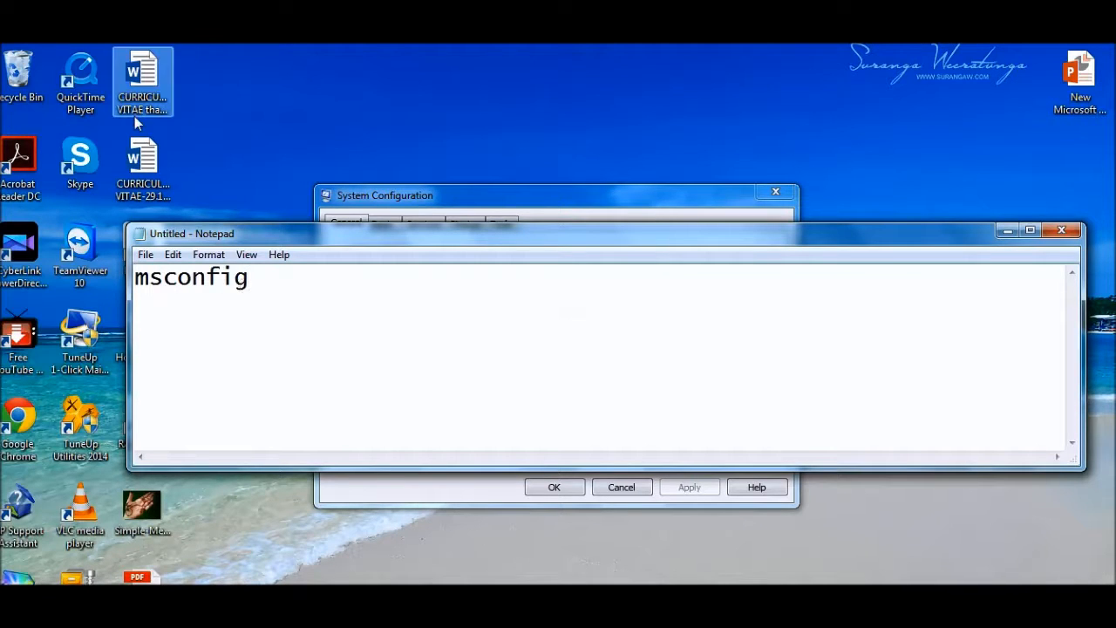
type(".exe")
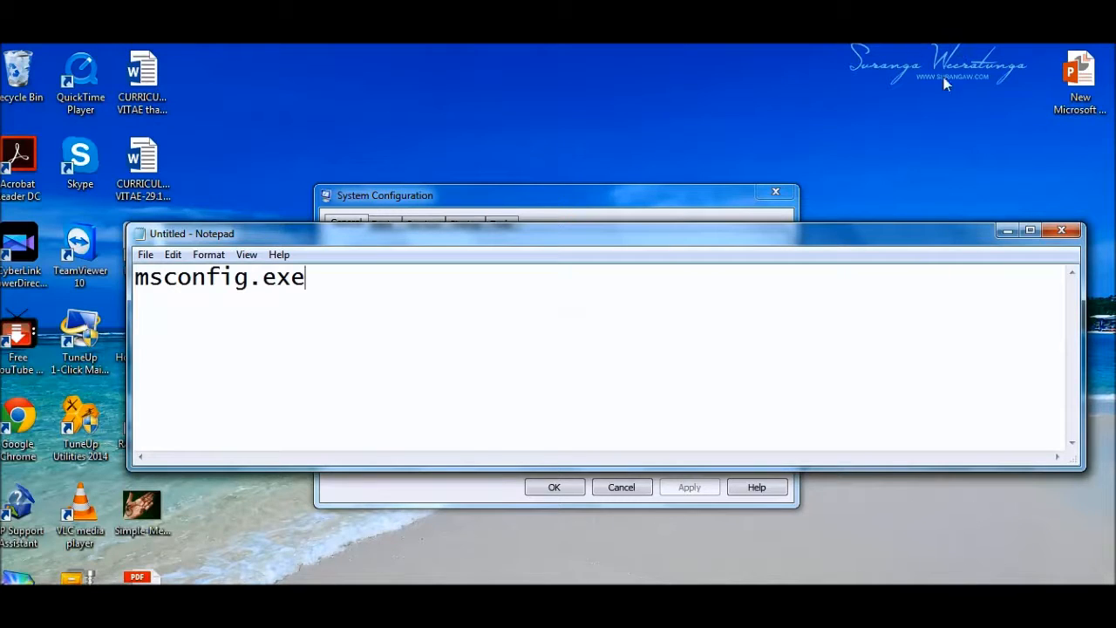
key("ctrl+a")
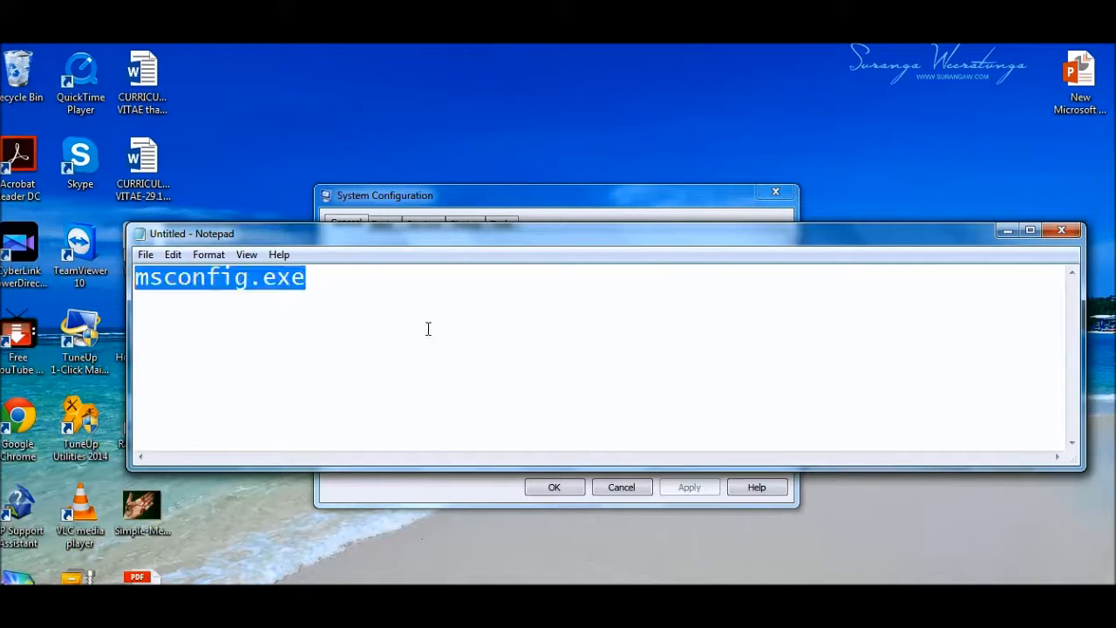
- Hide Notepad and show System Configuration's Startup list of programs
left_click(1006, 232)
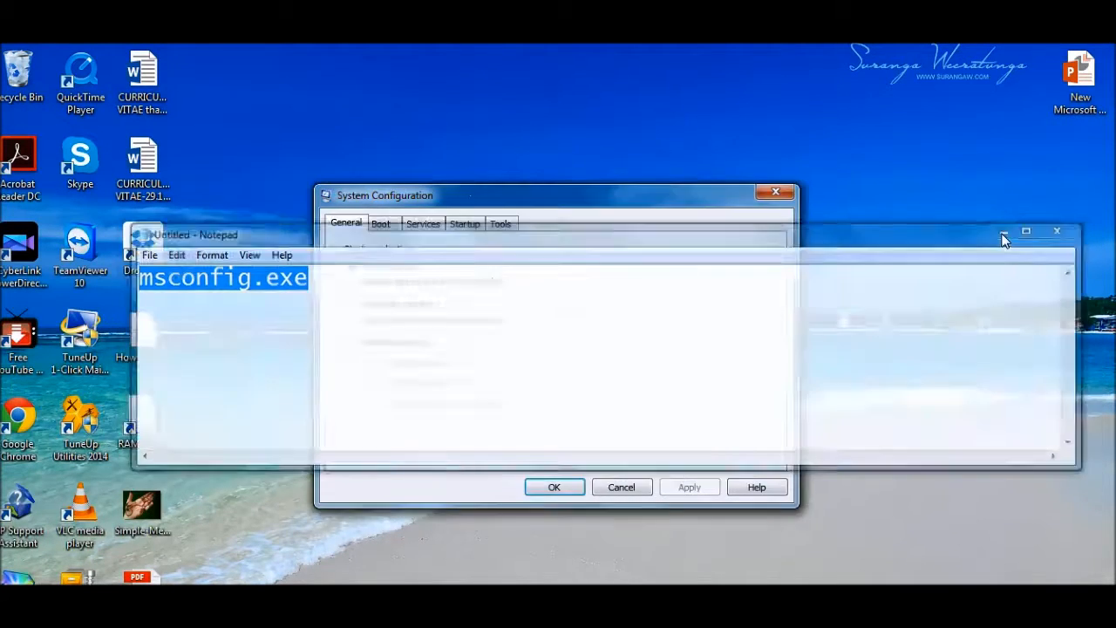
left_click_drag(461, 195, 468, 188)
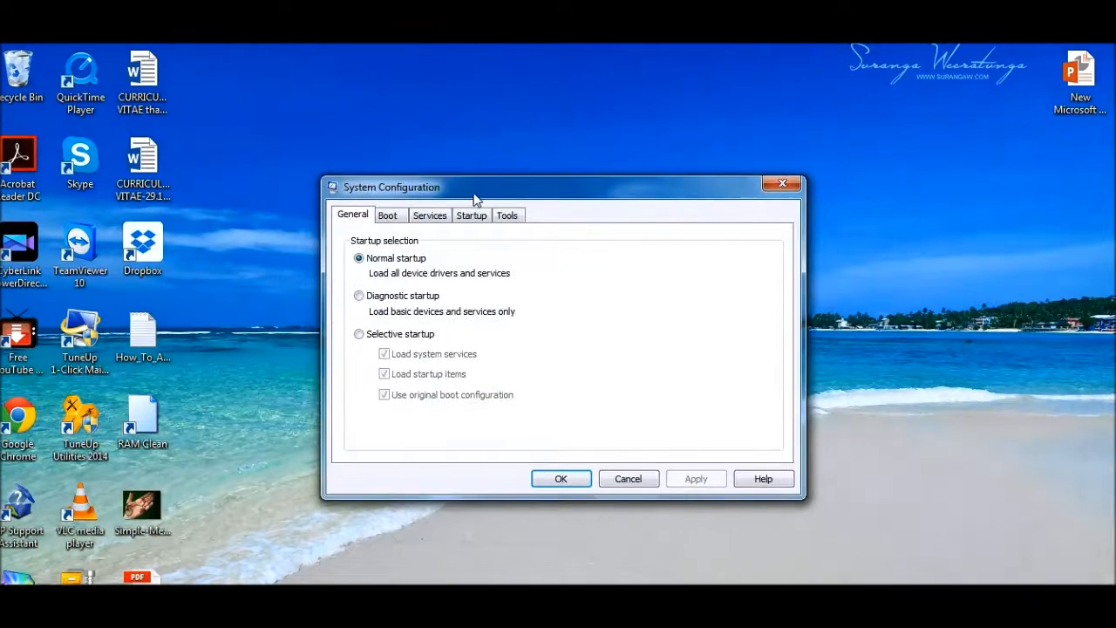
left_click_drag(576, 198, 589, 199)
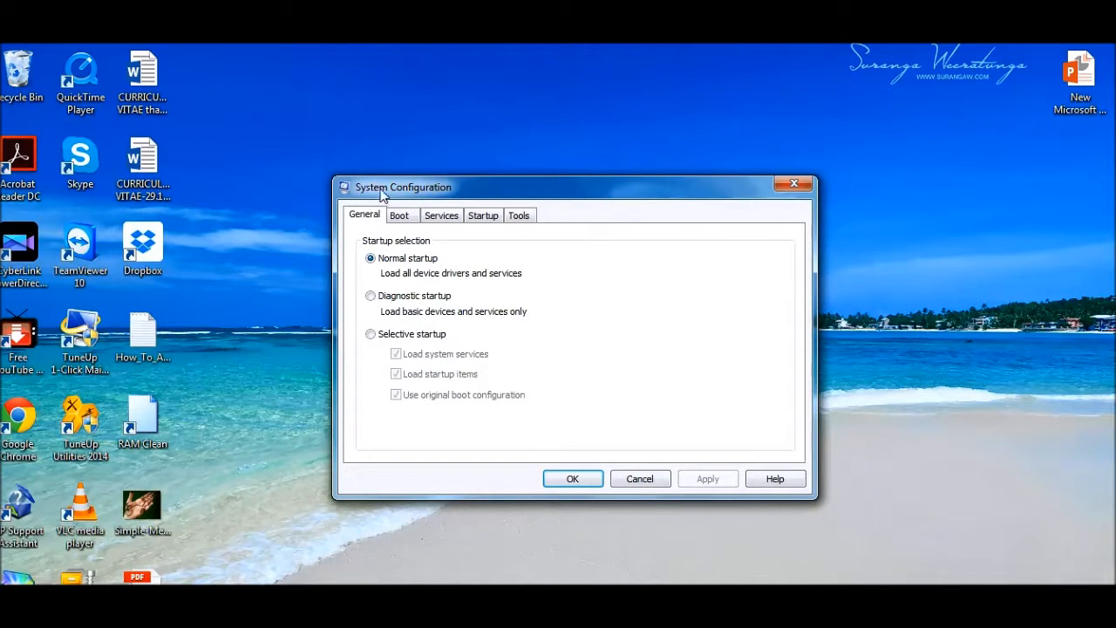
left_click_drag(352, 190, 356, 193)
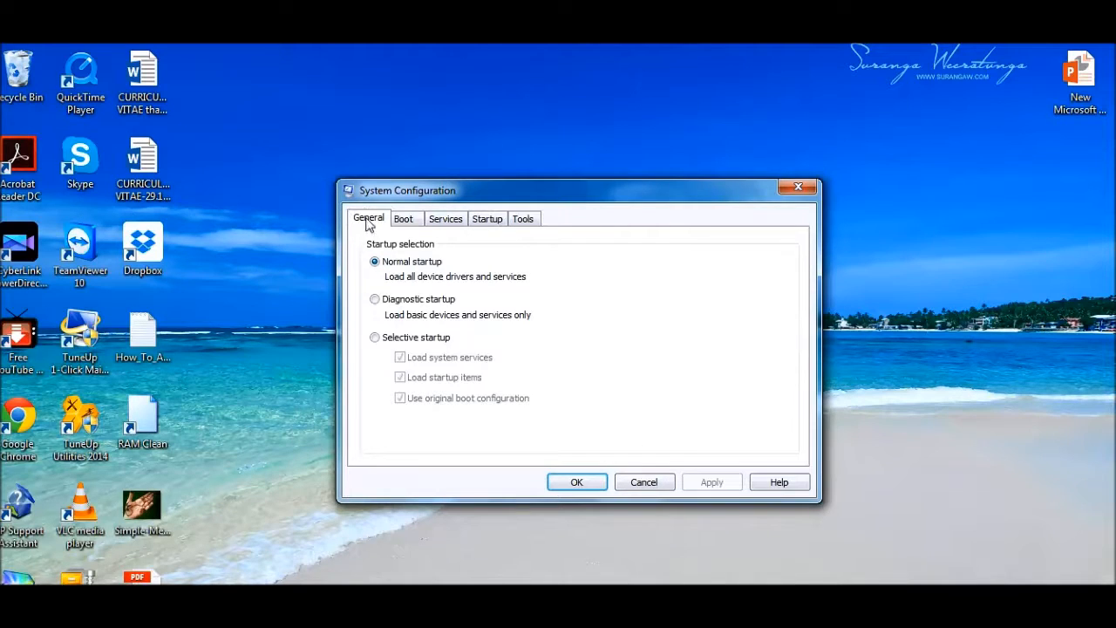
left_click(488, 219)
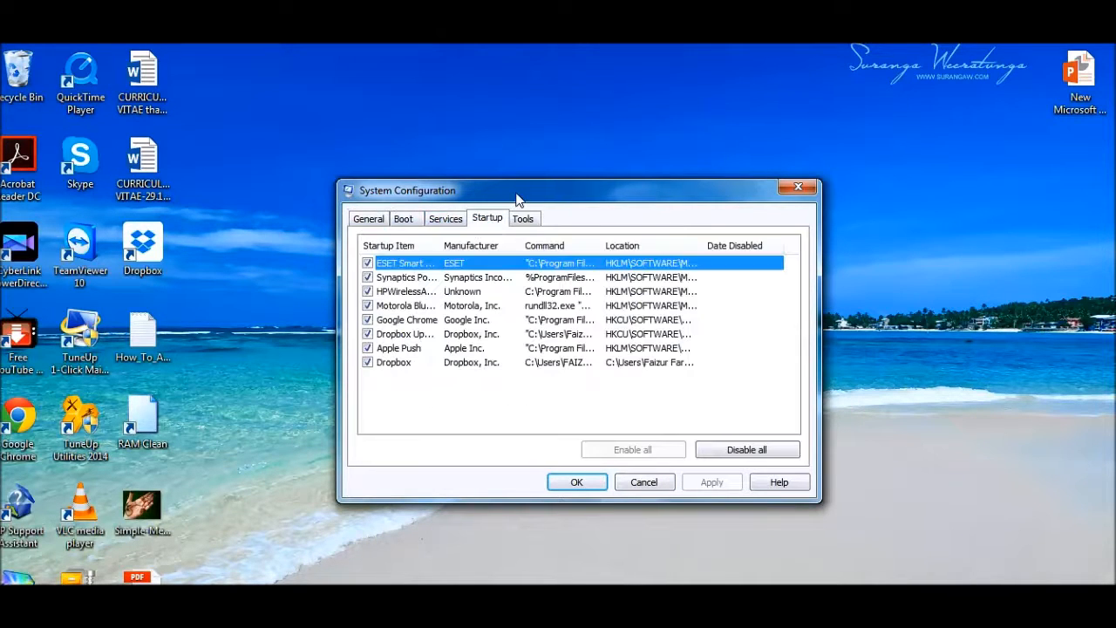
left_click_drag(521, 203, 526, 190)
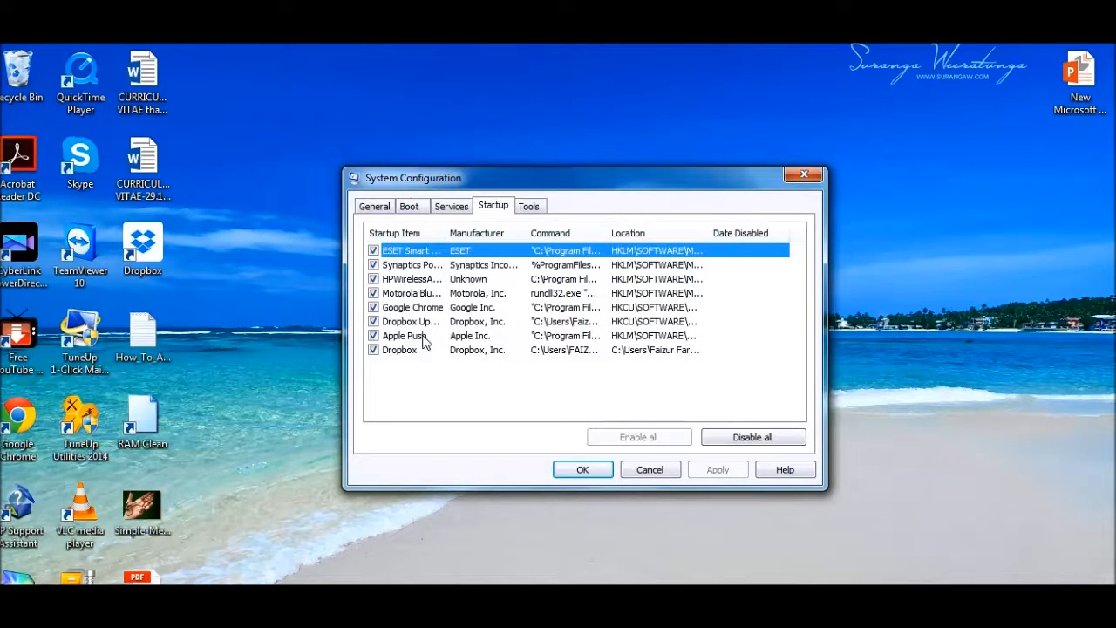
left_click_drag(663, 380, 502, 383)
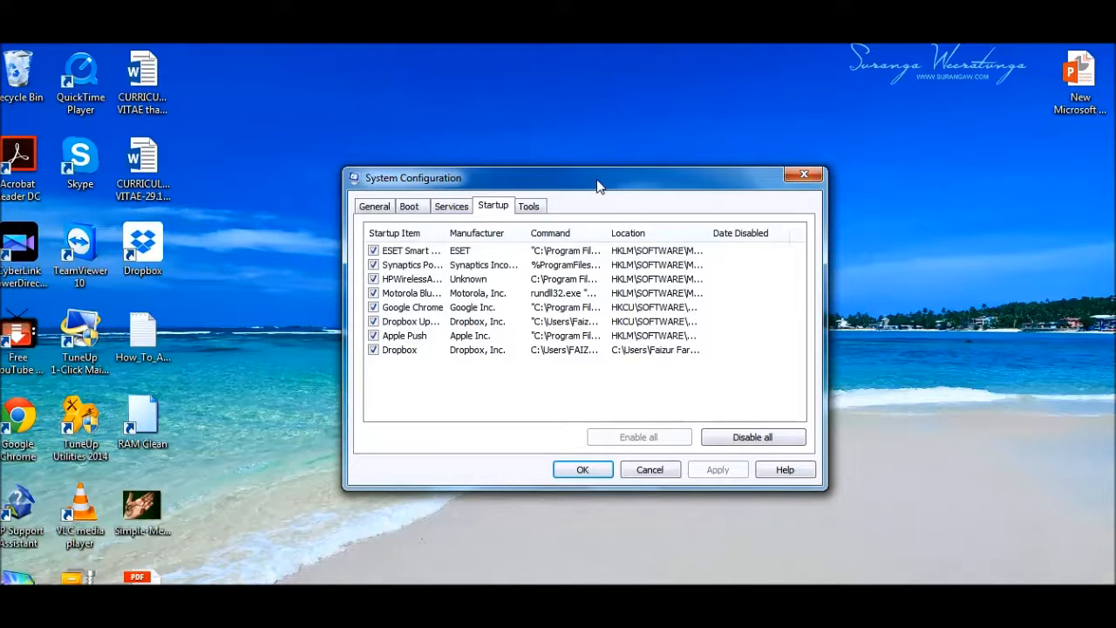
left_click_drag(600, 187, 603, 223)
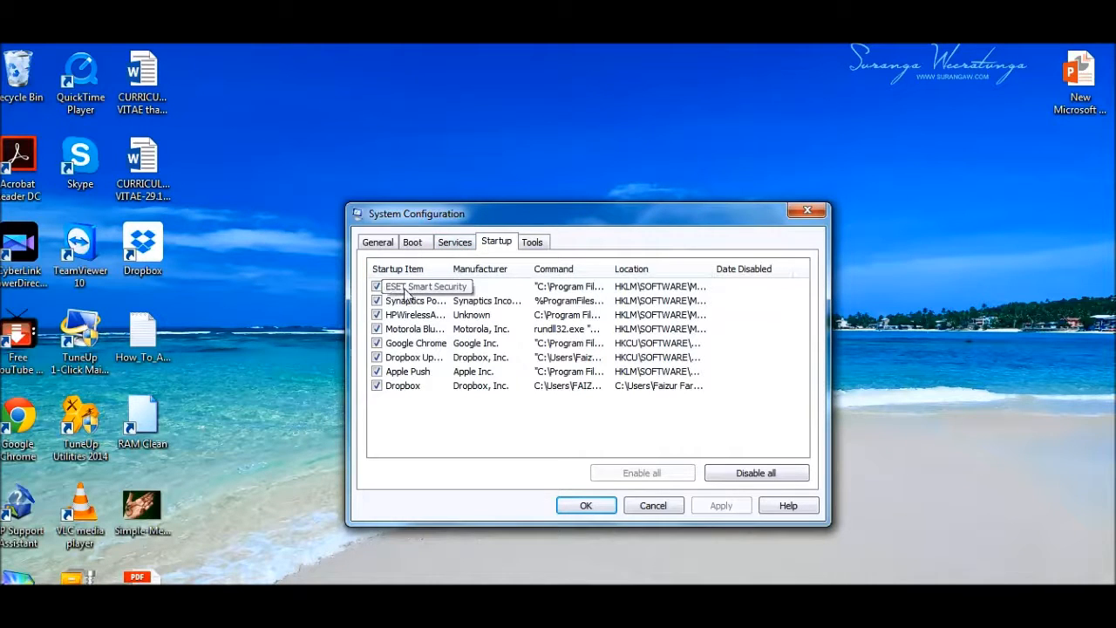
left_click(377, 343)
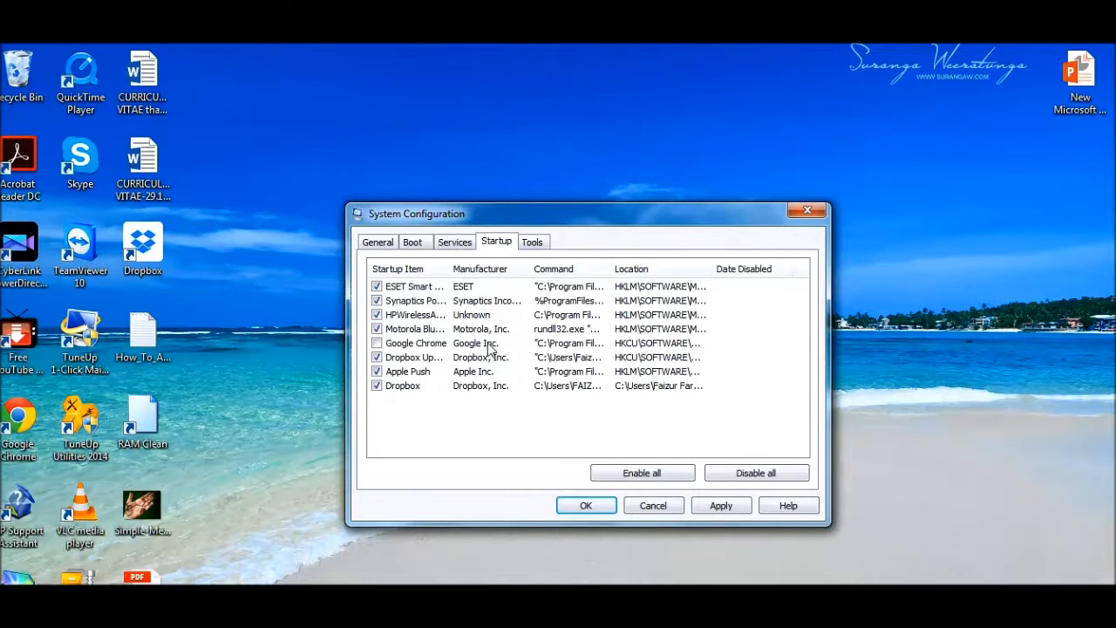
- Untick Dropbox Update, Apple Push and Dropbox in the Startup list
left_click(377, 358)
left_click(377, 372)
left_click(377, 385)
left_click_drag(519, 223, 529, 214)
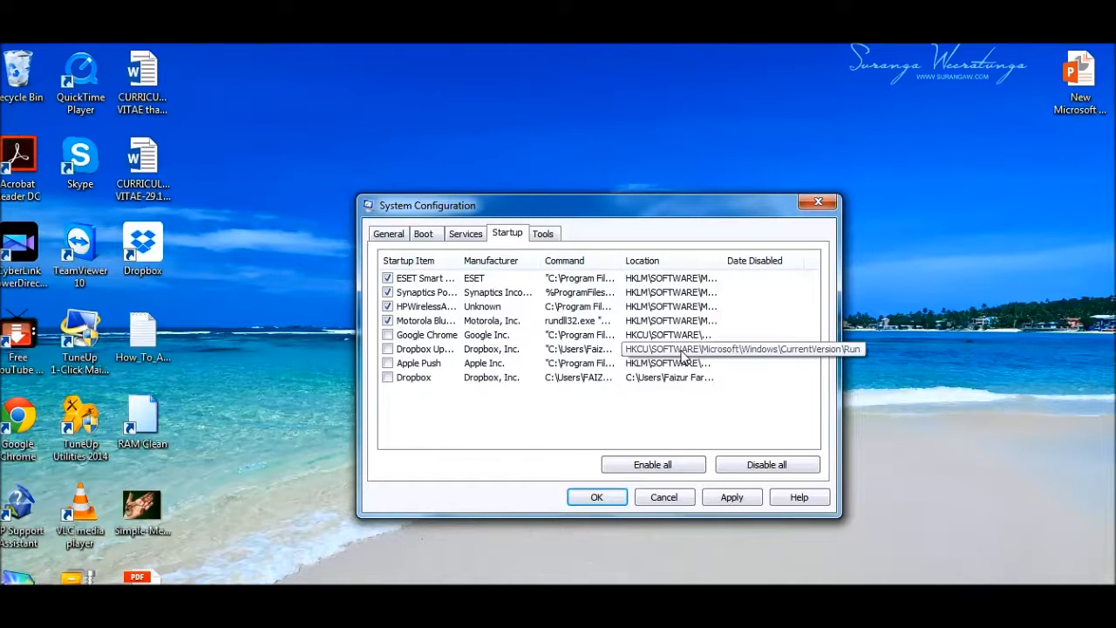
- Apply the disabled startup items and confirm with OK, raising the restart prompt
left_click(733, 497)
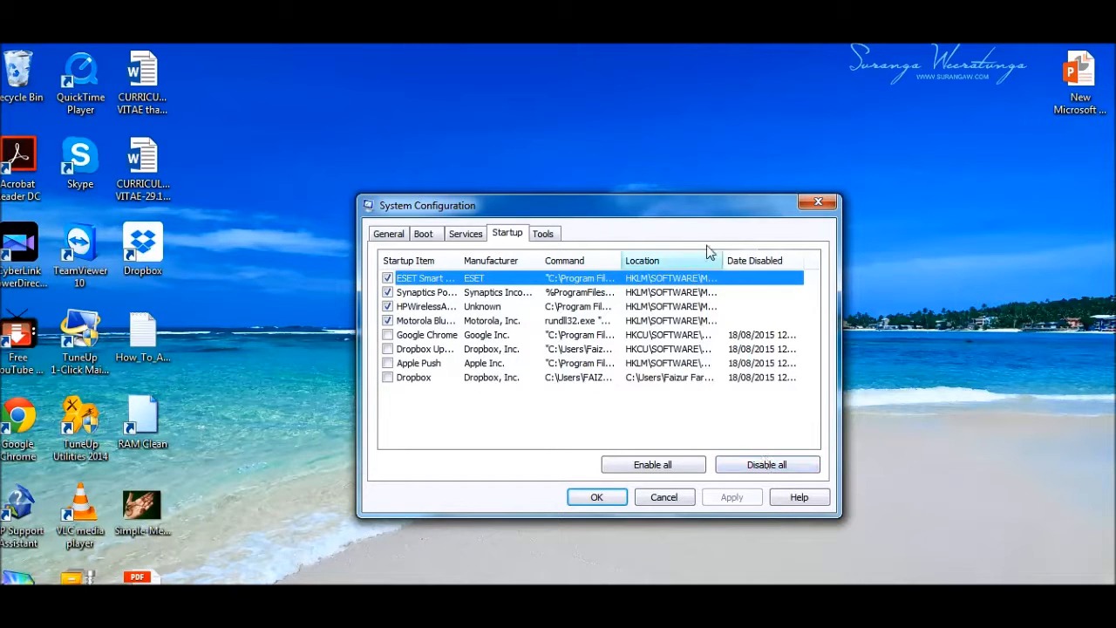
left_click_drag(626, 209, 657, 184)
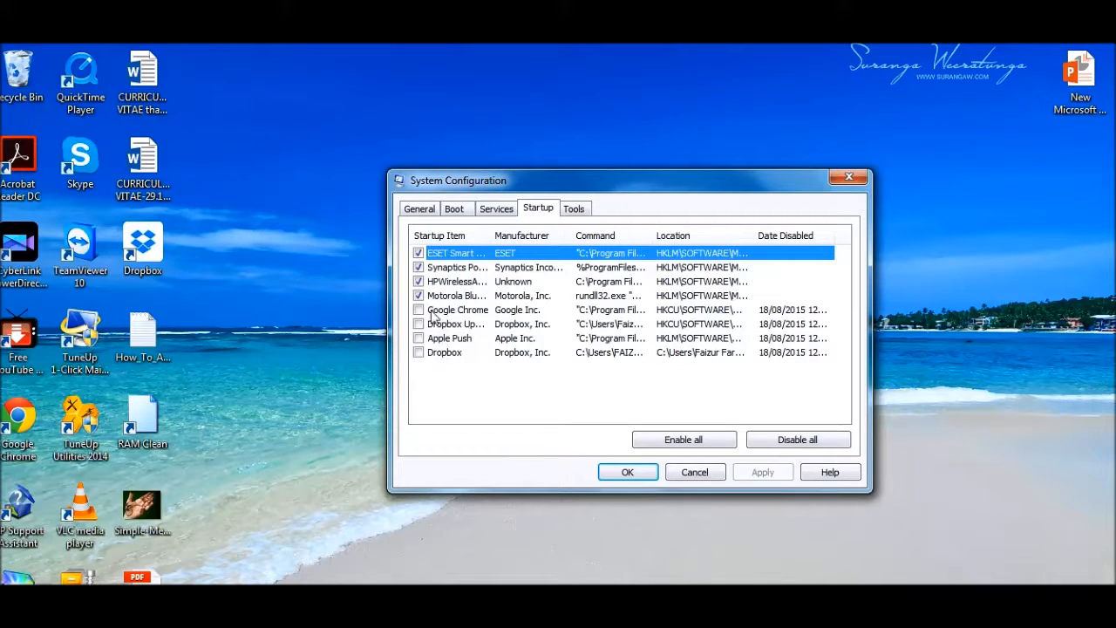
left_click(639, 478)
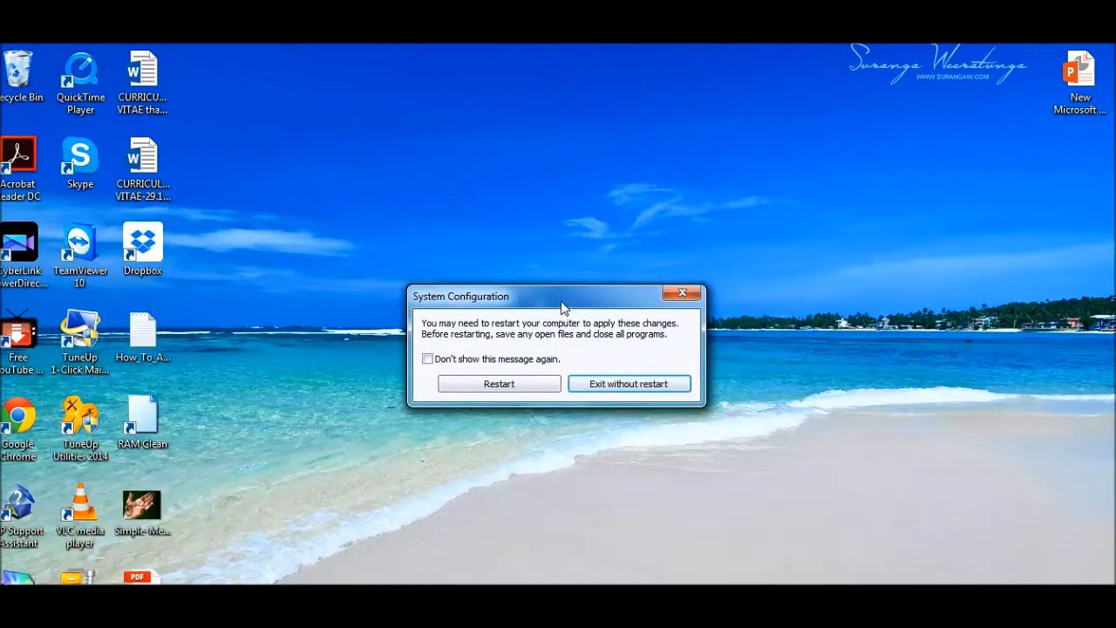
- Move the restart prompt around the screen without answering it
left_click_drag(562, 307, 571, 276)
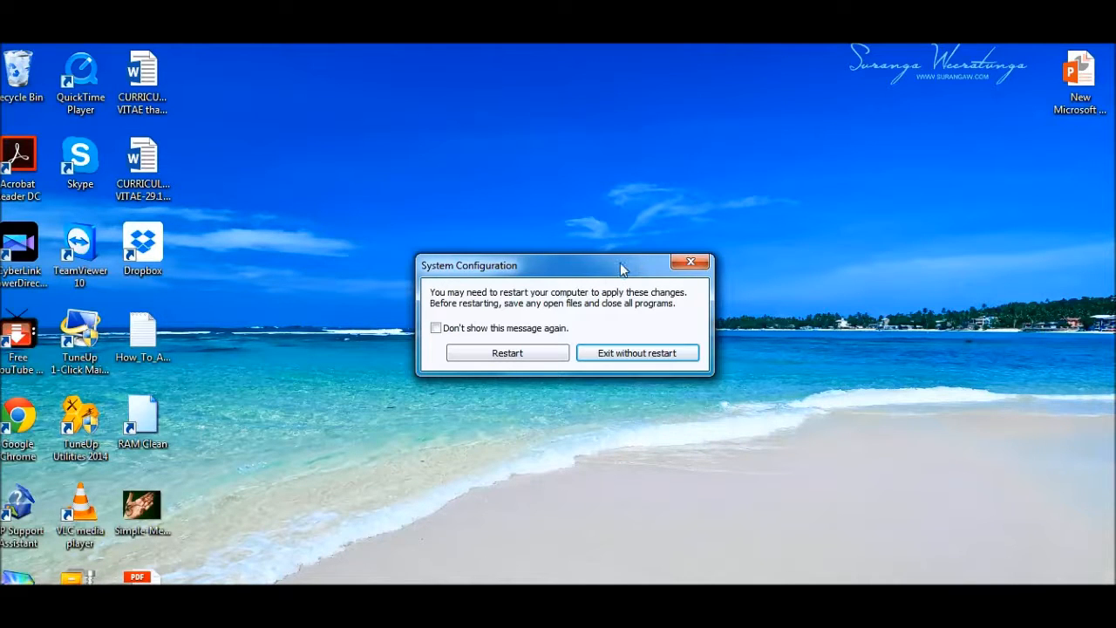
left_click_drag(620, 264, 618, 257)
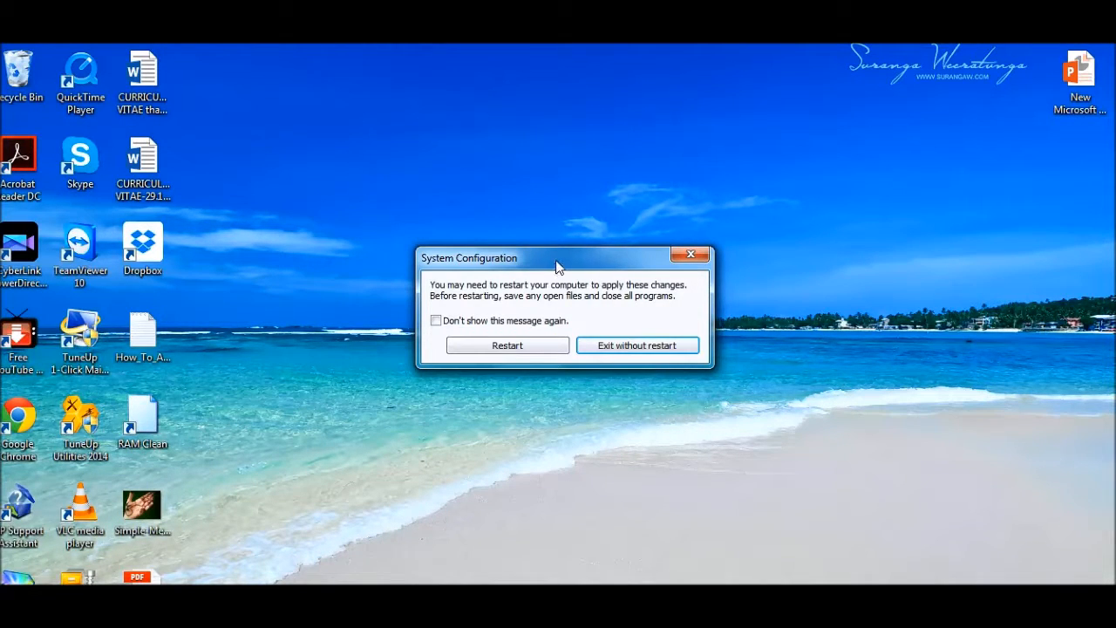
left_click_drag(559, 264, 571, 276)
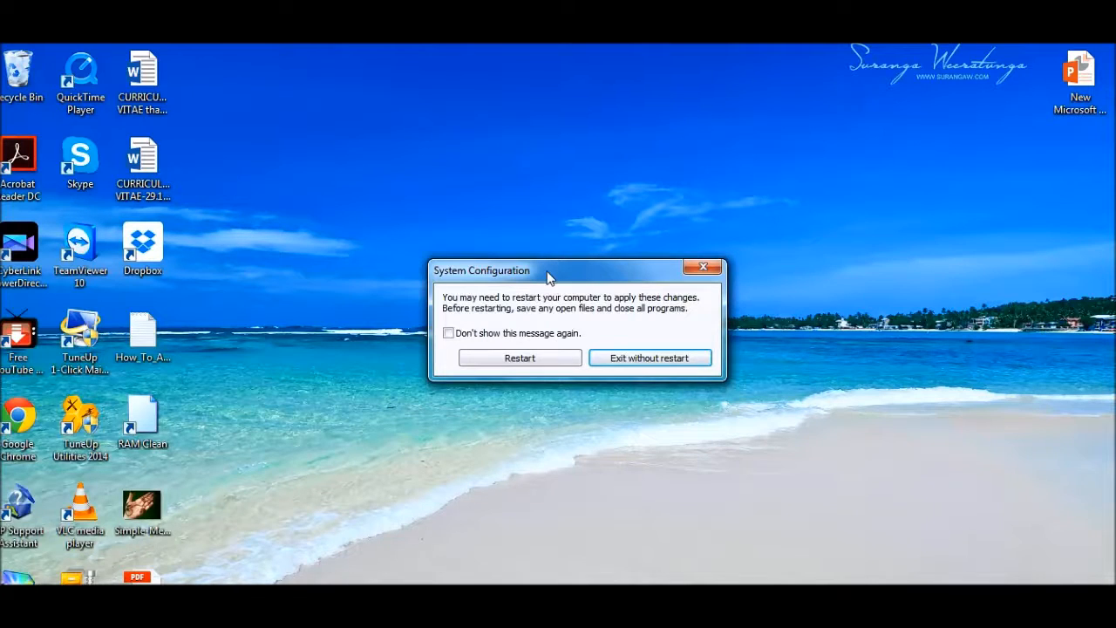
left_click_drag(576, 281, 569, 302)
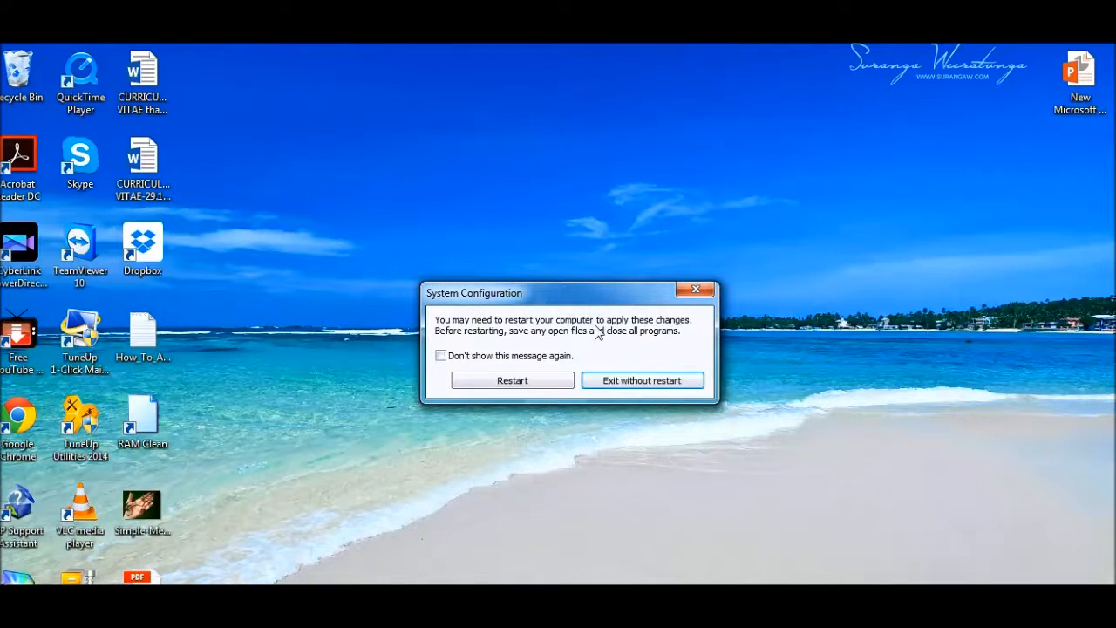